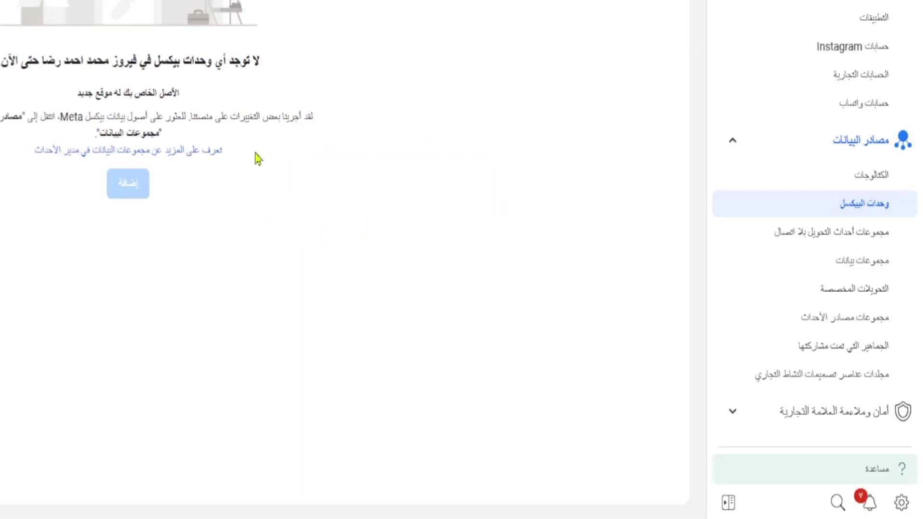
Step: Show the business portfolio's datasets (مجموعات بيانات) and open dataset "1" in Events Manager
left_click(839, 268)
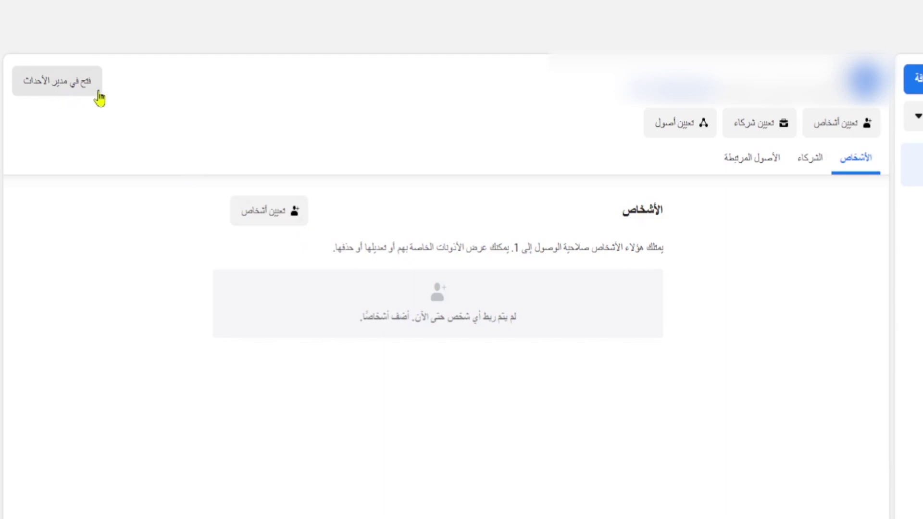
left_click(40, 95)
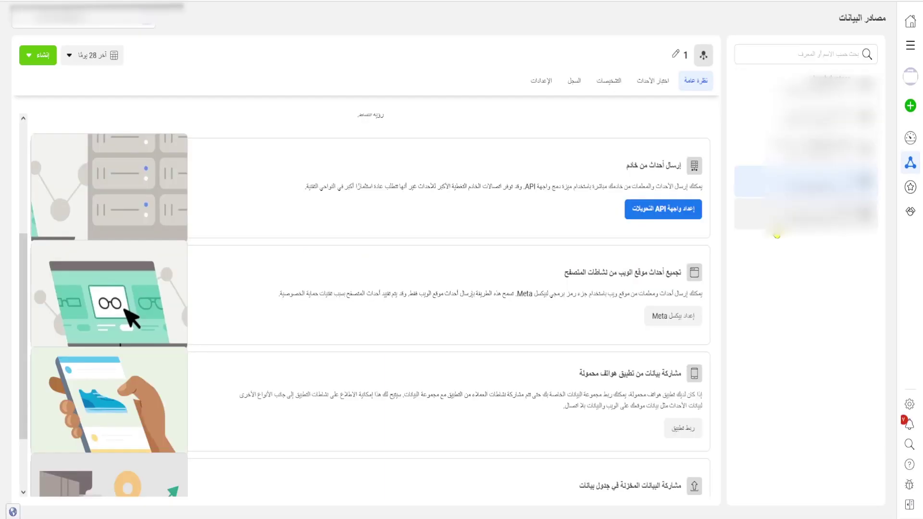
Step: Start the Meta Pixel setup for website browser events with manual code installation and copy the base code
scroll(663, 296, "down", 2)
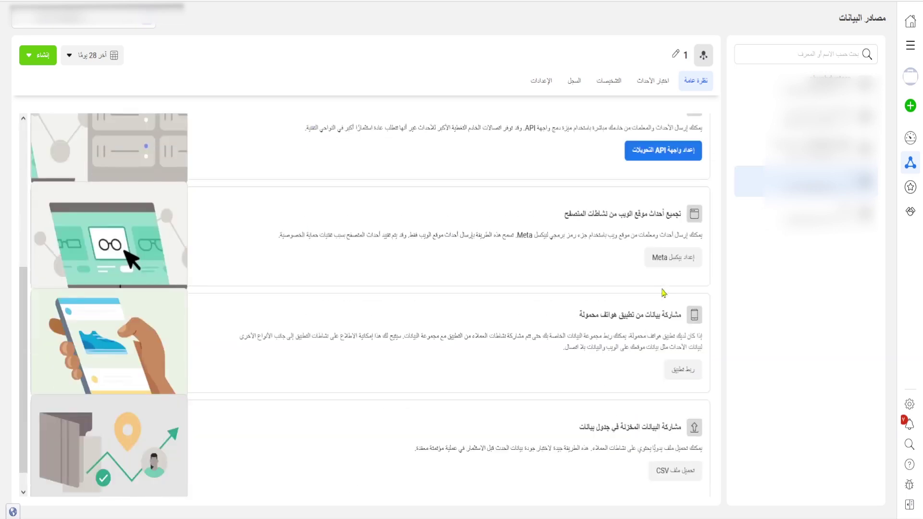
triple_click(643, 213)
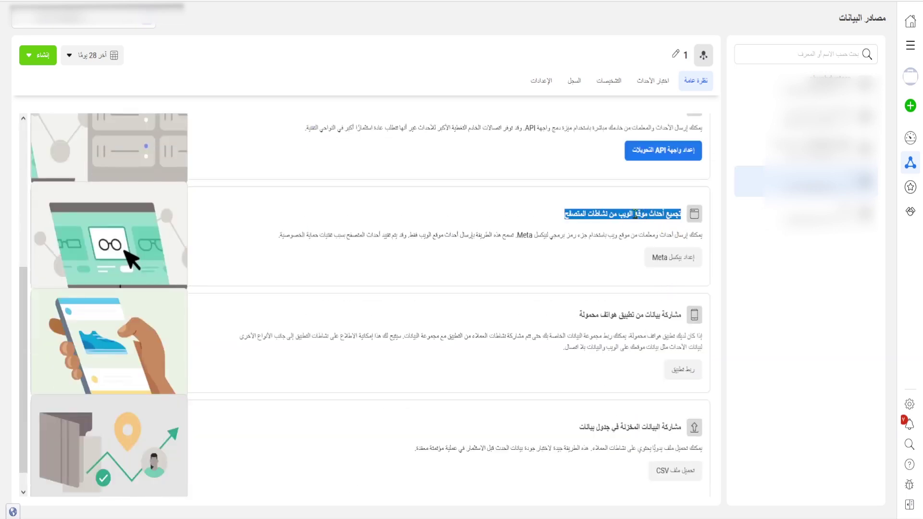
left_click(565, 220)
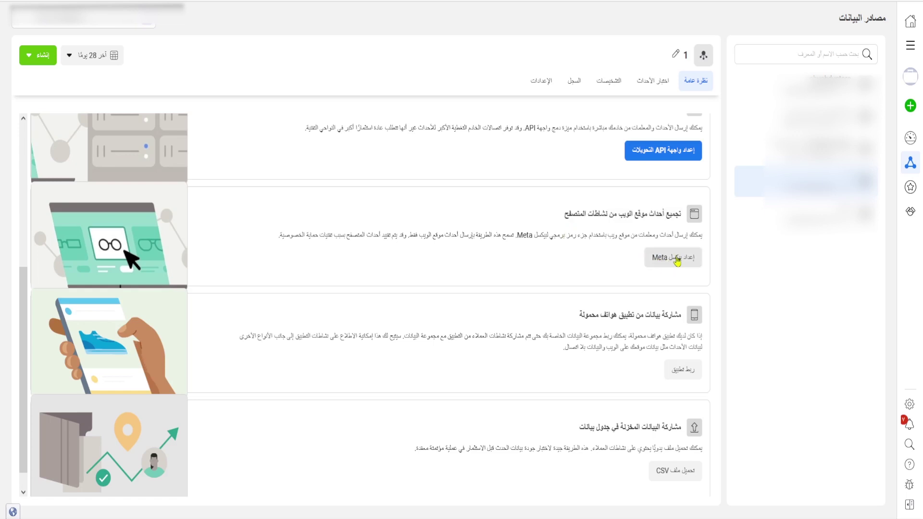
left_click(674, 259)
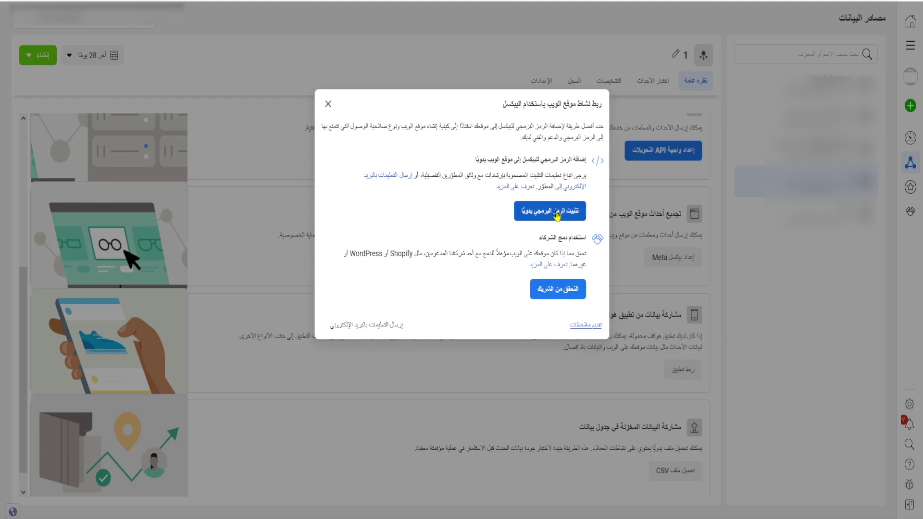
left_click(545, 213)
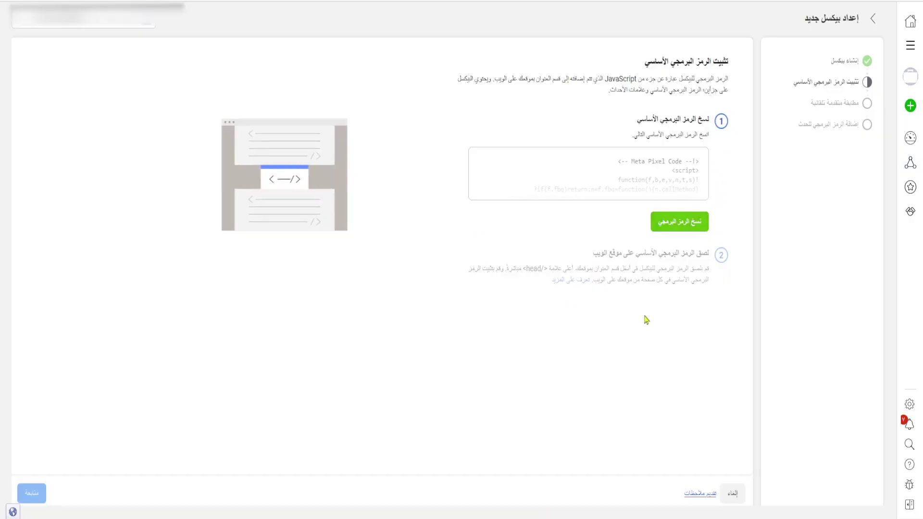
left_click(679, 226)
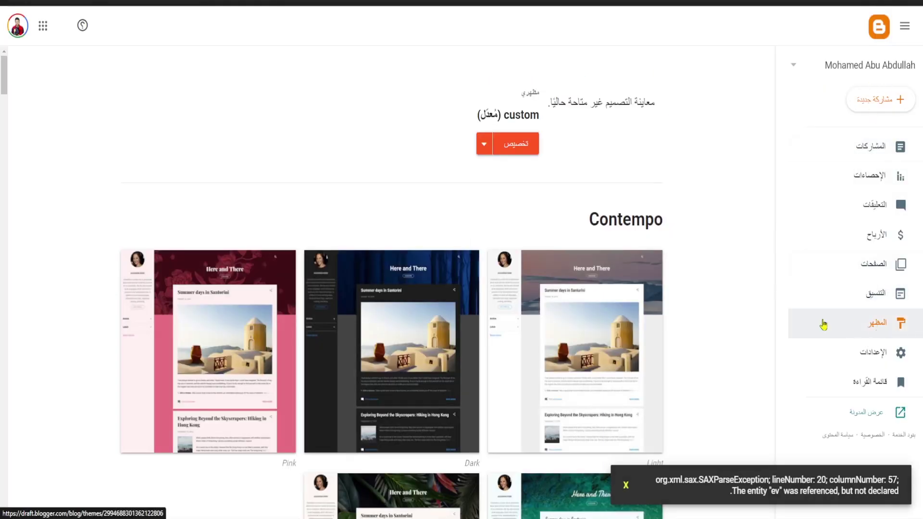
Step: In Blogger, open the current theme's HTML for editing and add two blank lines above the <head> tag
left_click(483, 144)
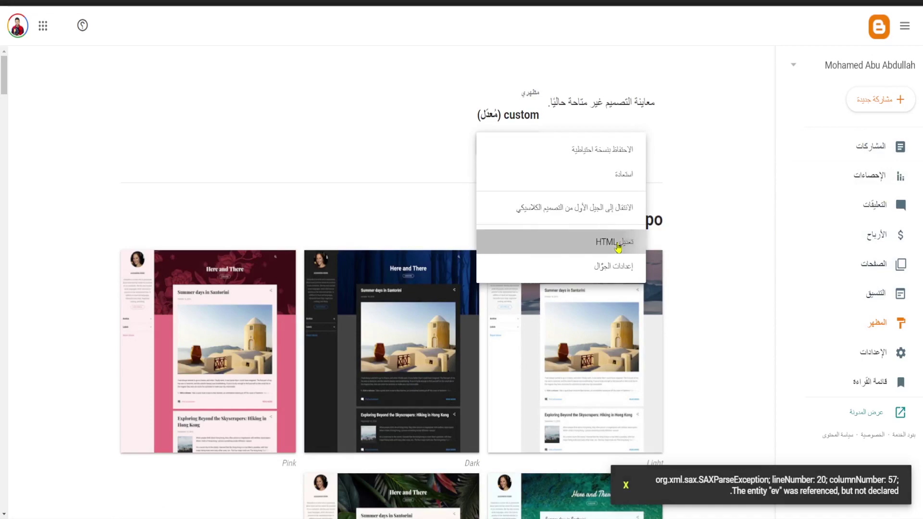
left_click(618, 247)
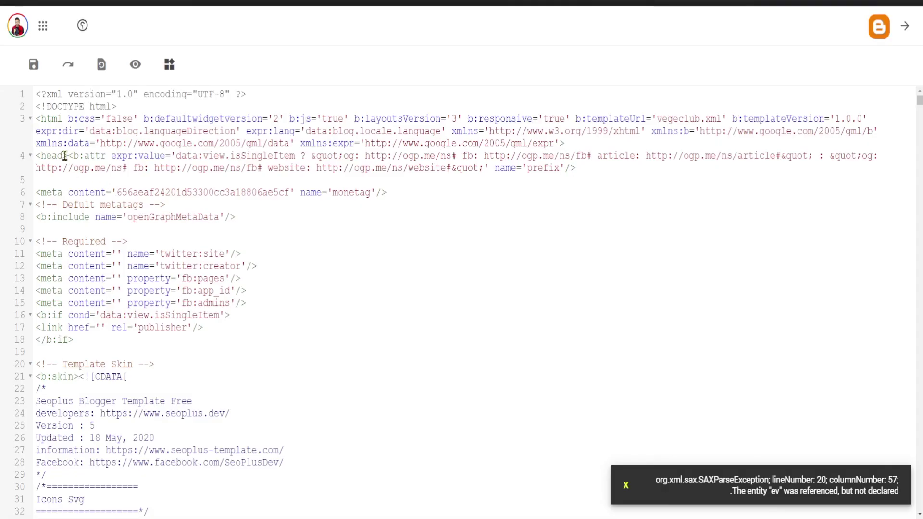
left_click_drag(36, 155, 68, 155)
left_click(43, 157)
left_click(636, 142)
key("Return")
key("Return")
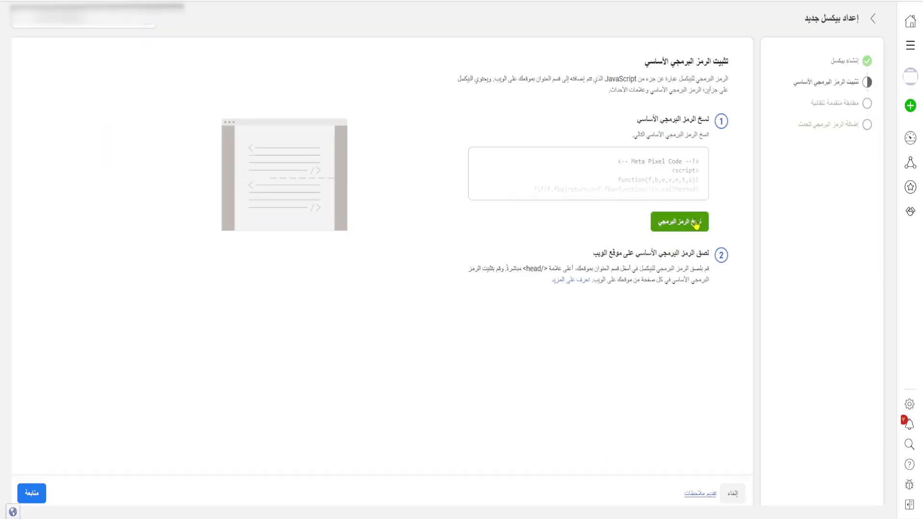
Step: Copy the pixel base code again from Events Manager, paste it above the <head> tag in Blogger and try to save
left_click(696, 225)
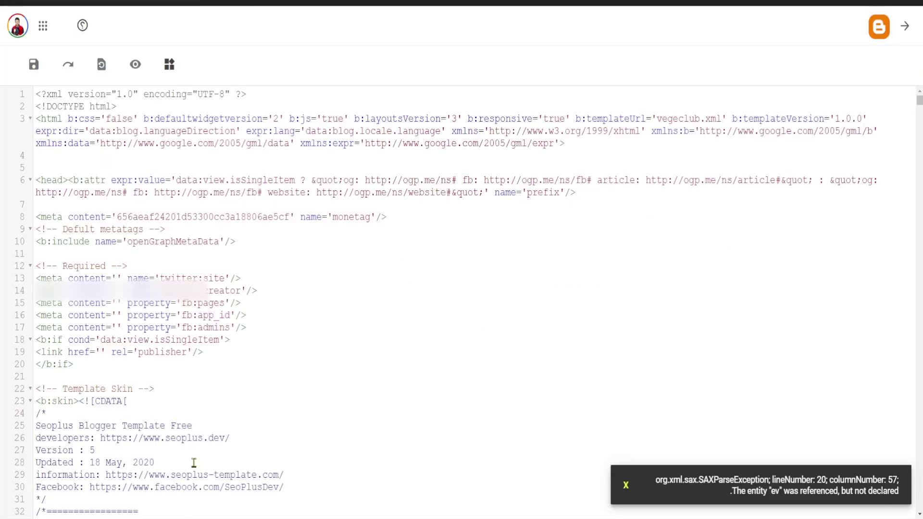
key("ctrl+v")
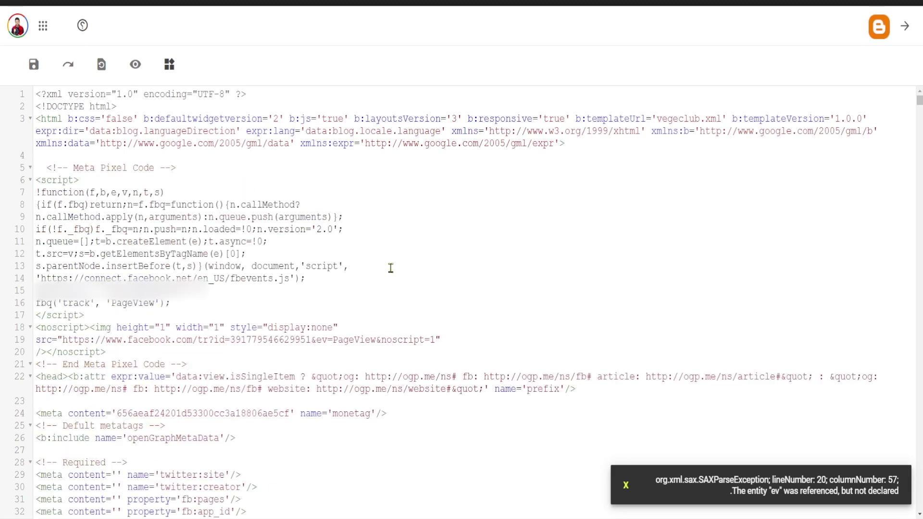
key("Return")
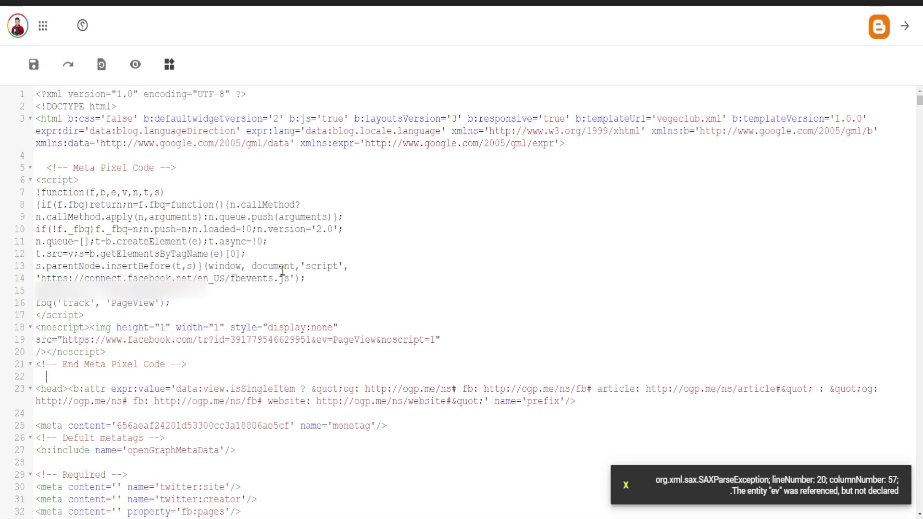
left_click(33, 64)
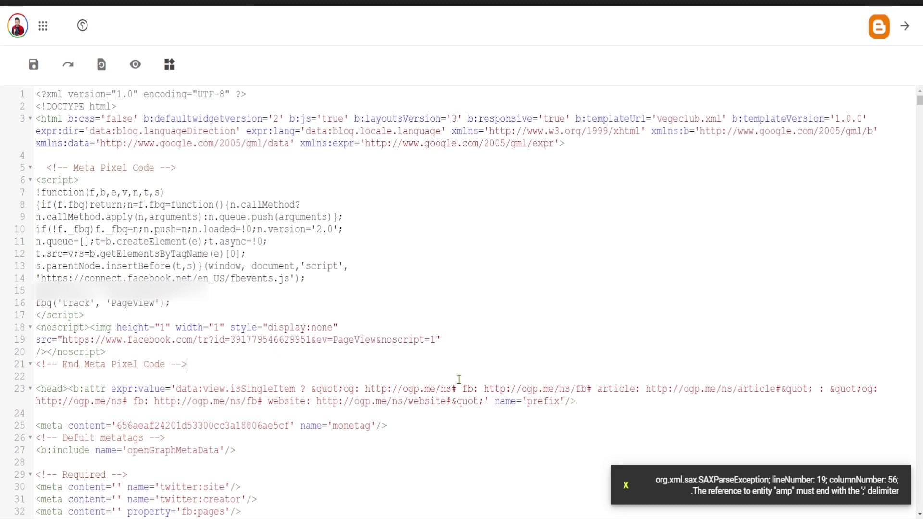
Step: Replace both ampersands in the noscript image URL with "&amp;" and save the theme
left_click(318, 340)
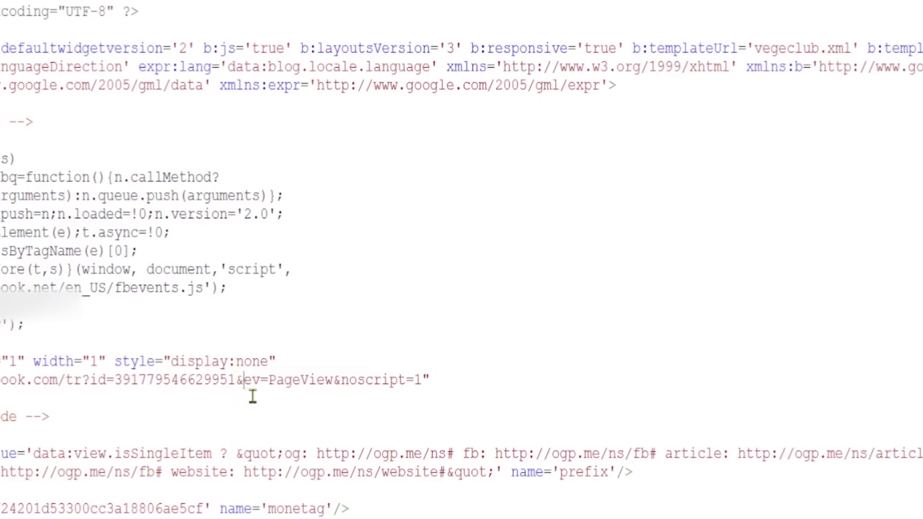
type("amp")
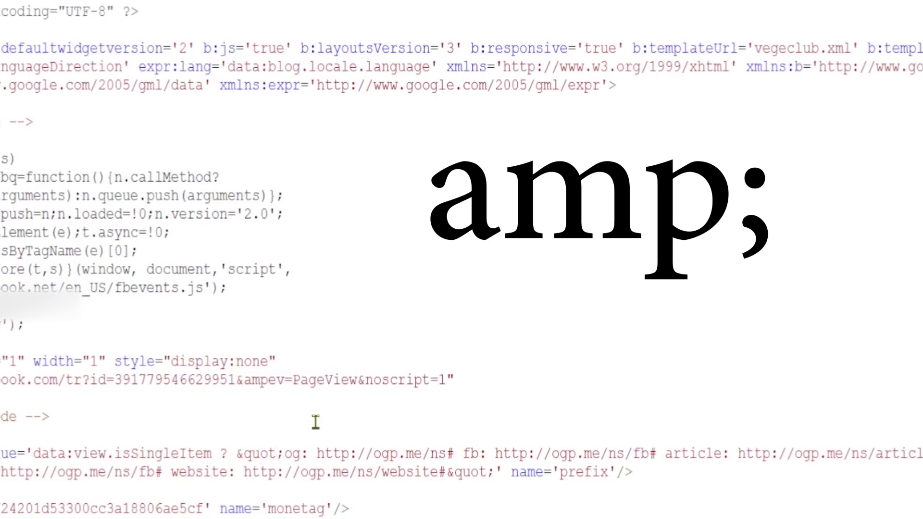
type(";")
left_click_drag(237, 380, 275, 381)
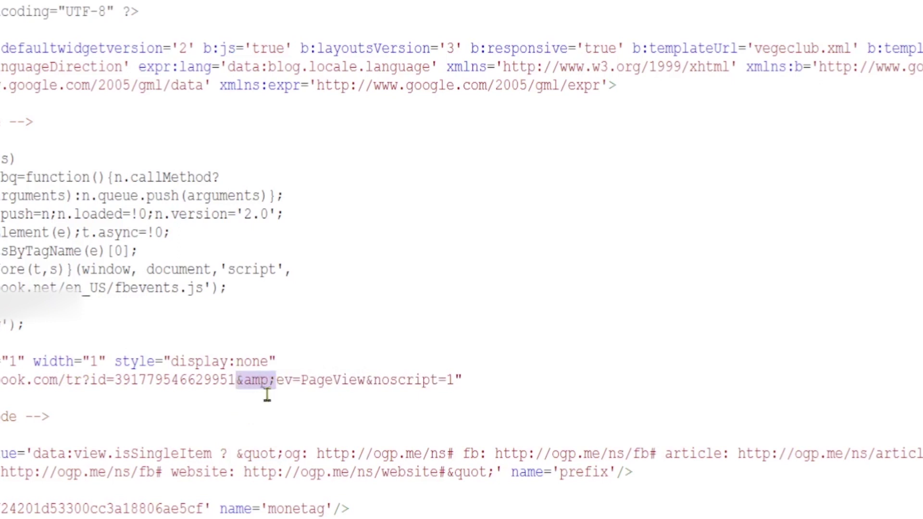
left_click(369, 379)
key("ctrl+v")
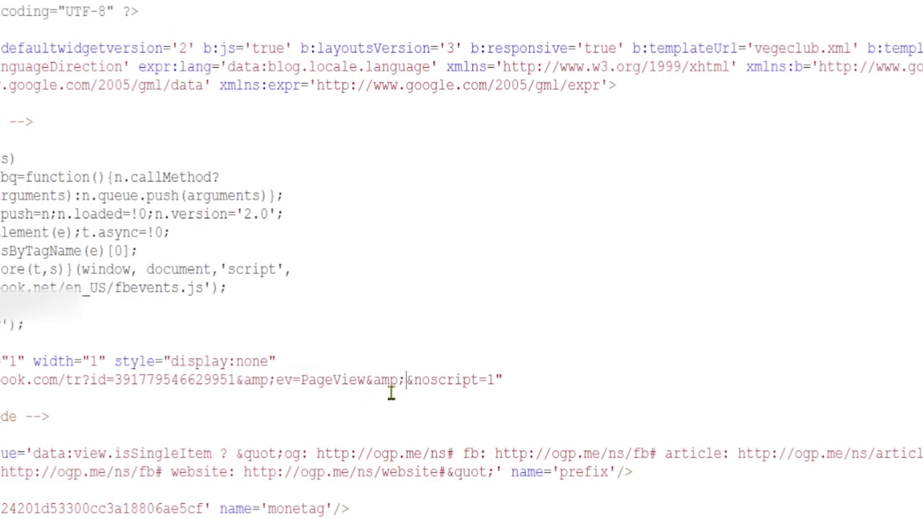
key("Delete")
left_click(547, 356)
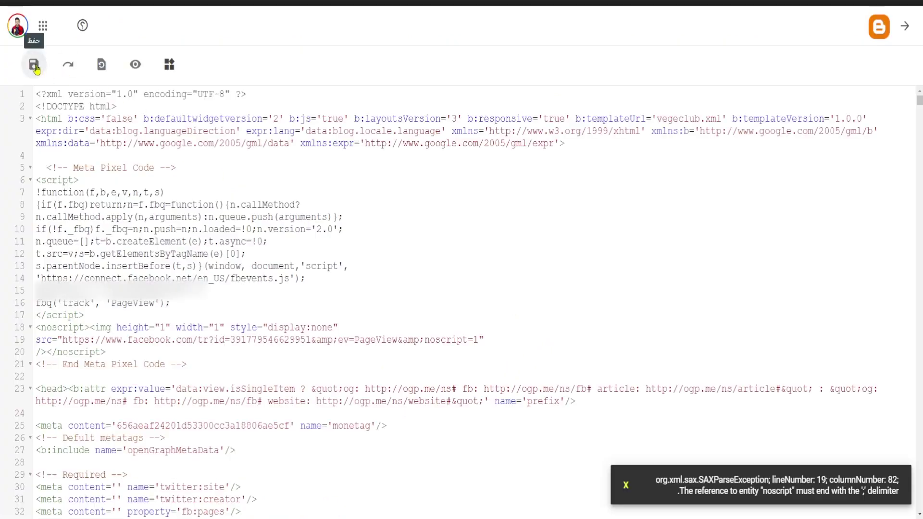
left_click(35, 66)
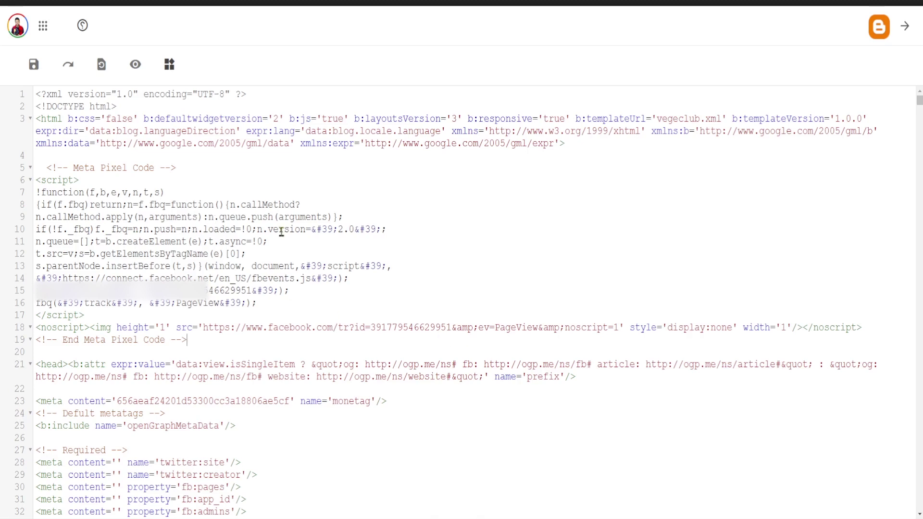
left_click(34, 64)
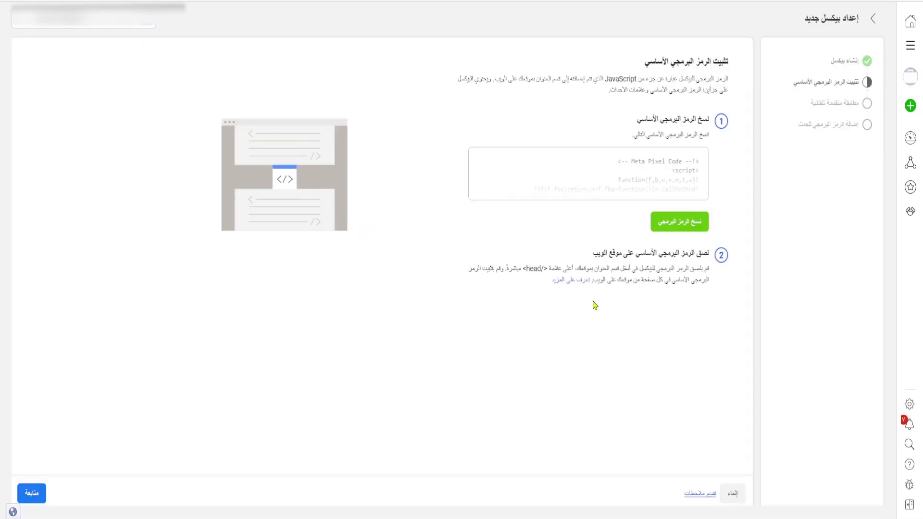
Step: Back in Events Manager, continue past the base code installation, turn on automatic advanced matching and continue to adding events
left_click(31, 493)
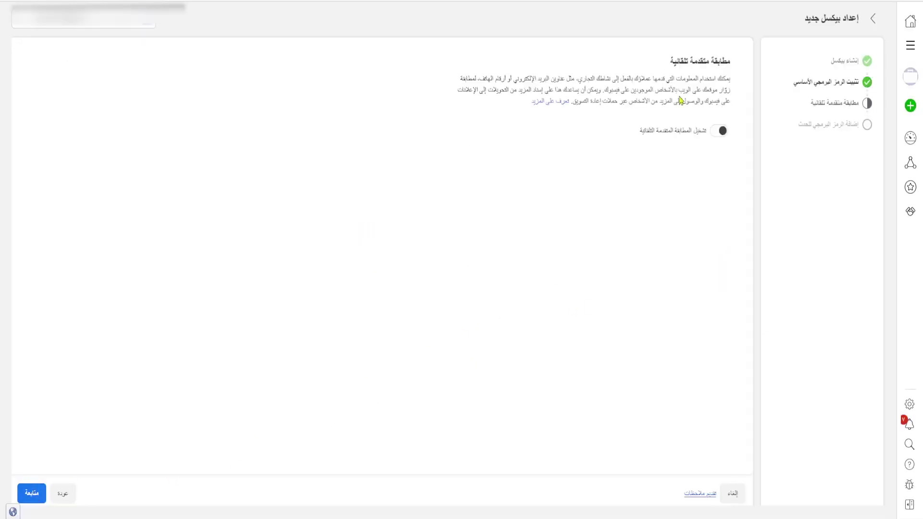
left_click(720, 134)
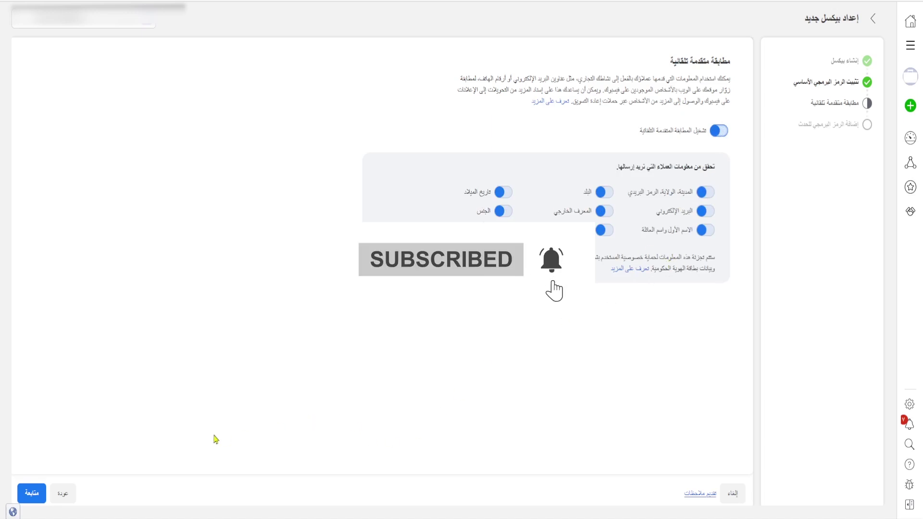
left_click(32, 494)
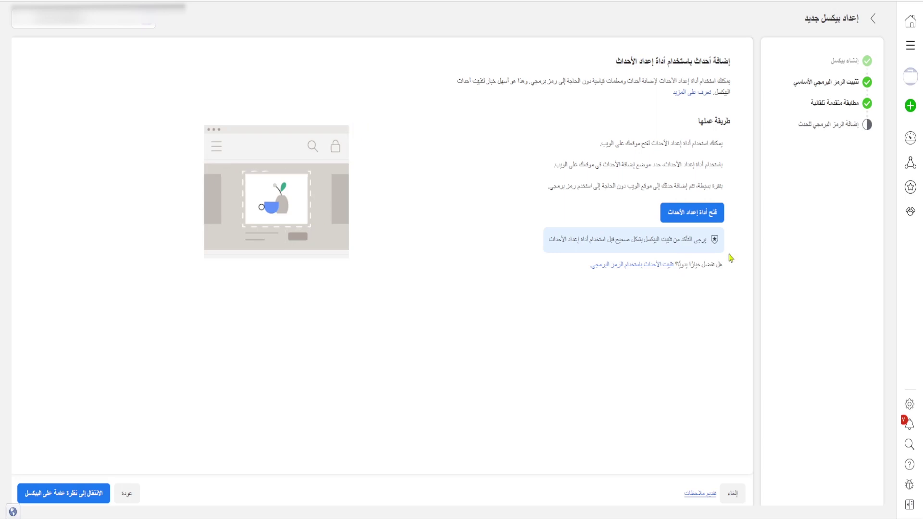
Step: Launch the event setup tool and enter the blog's URL, taken from the live blog opened through Blogger
left_click(690, 216)
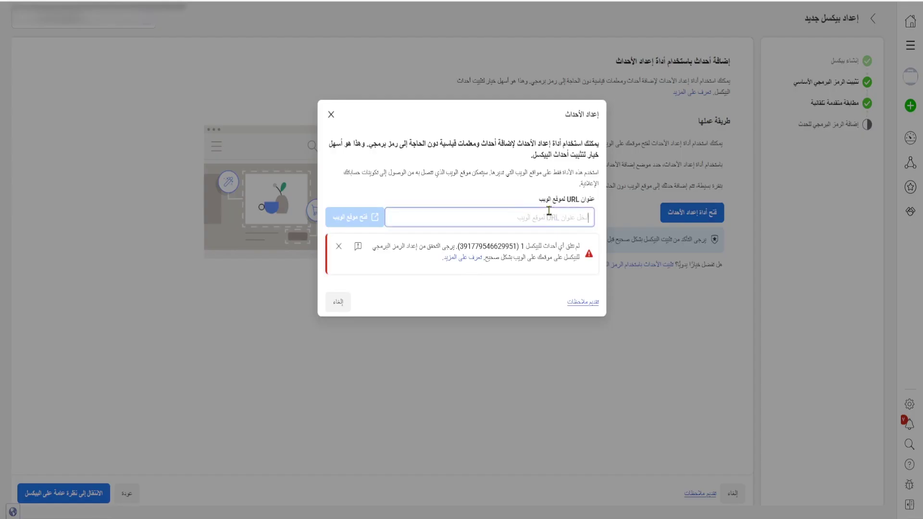
left_click(132, 473)
left_click(30, 65)
left_click(905, 26)
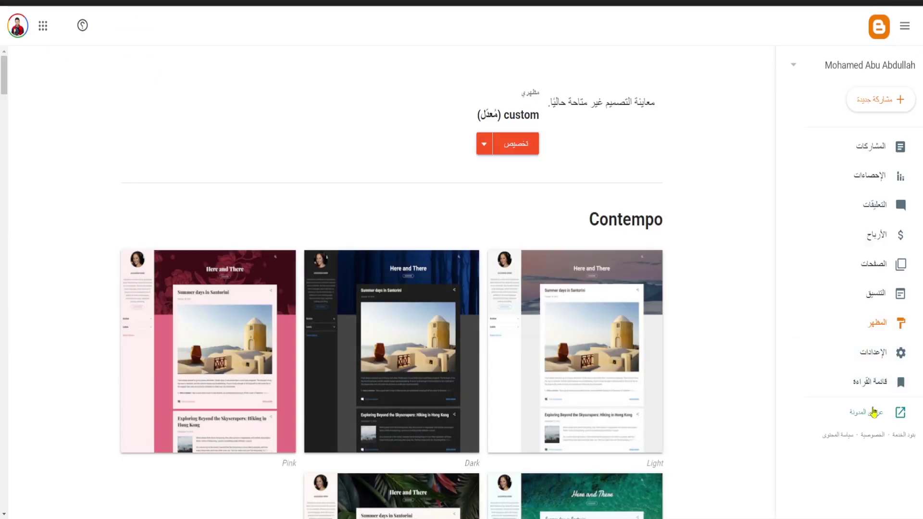
left_click(878, 418)
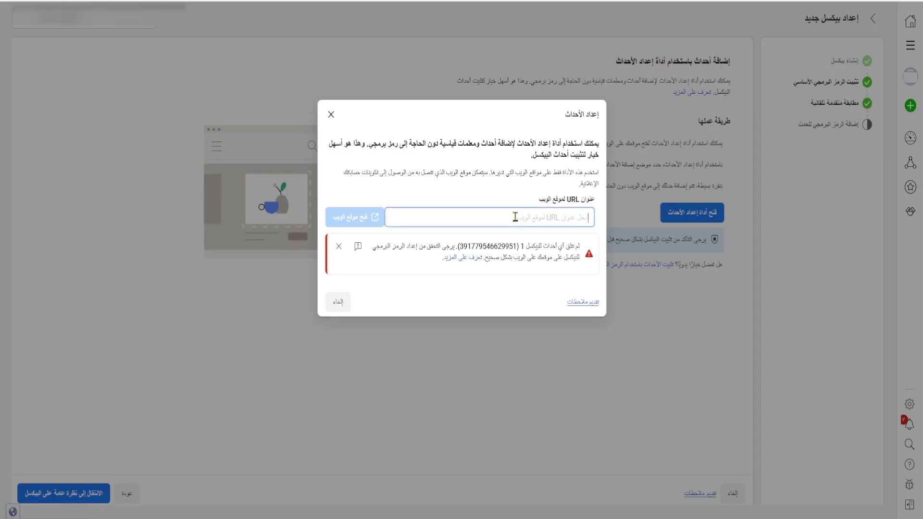
key("ctrl+v")
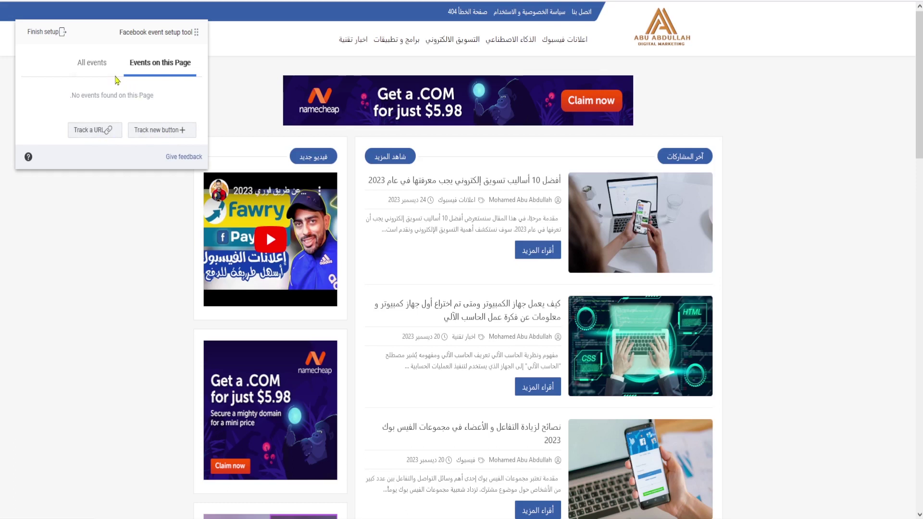
Step: Check the event setup tool's lists of all events and events on this page, and look over the blog's home page
left_click(95, 64)
left_click(166, 63)
scroll(769, 331, "down", 10)
scroll(765, 331, "up", 10)
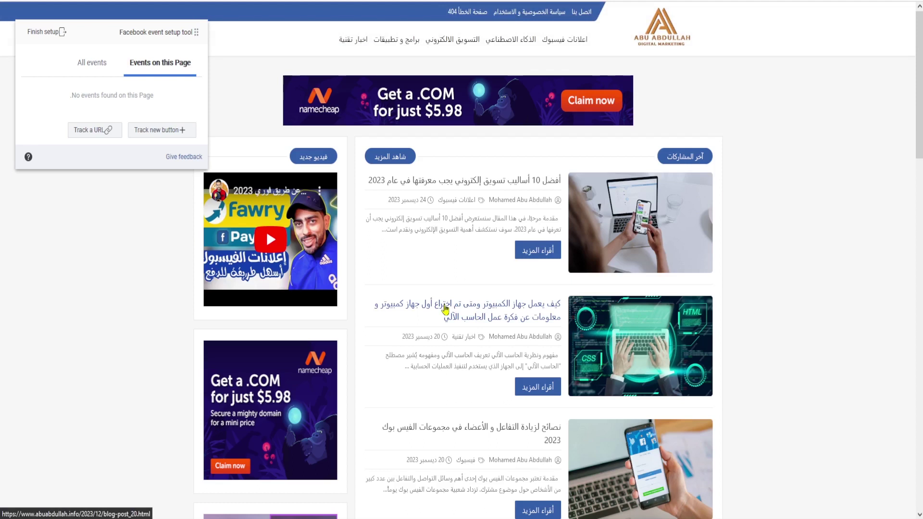
scroll(619, 335, "down", 4)
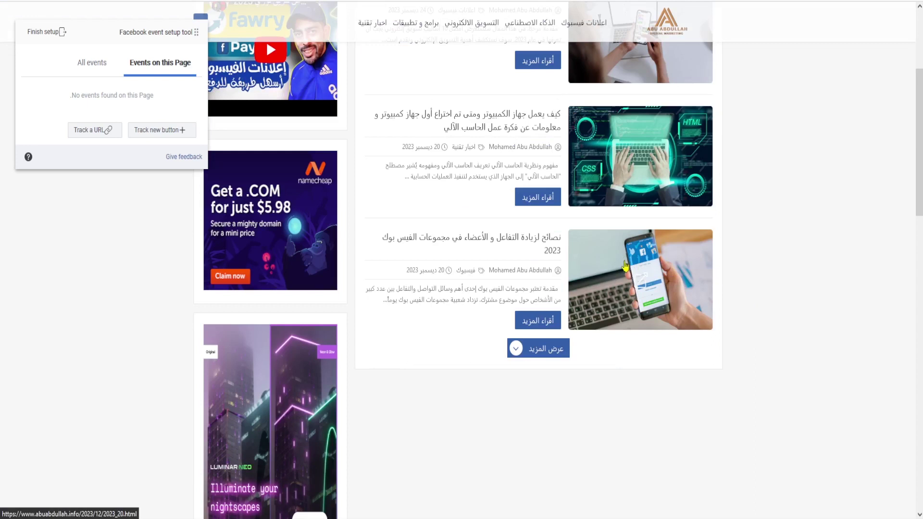
scroll(745, 301, "up", 4)
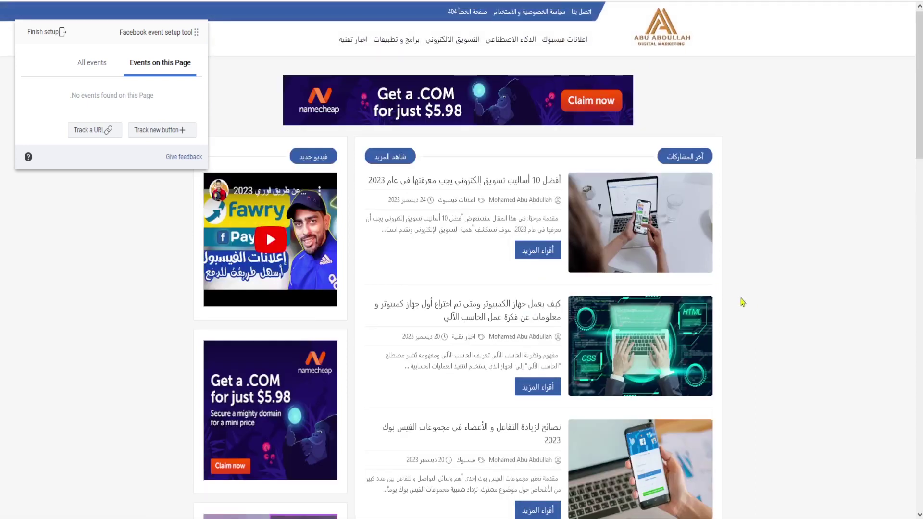
Step: Open the article "أفضل 10 أساليب تسويق إلكتروني يجب معرفتها في عام 2023" and look through its content
left_click(636, 227)
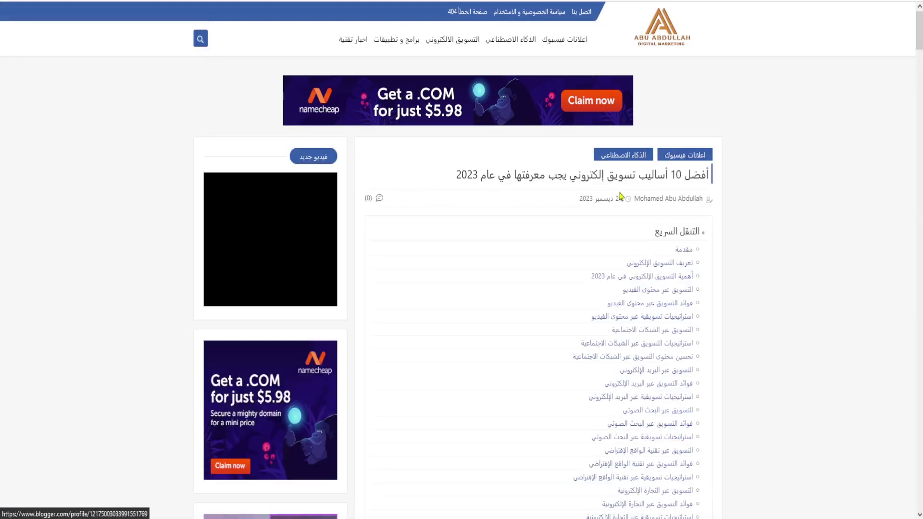
scroll(735, 330, "down", 6)
scroll(731, 333, "down", 20)
scroll(728, 331, "up", 15)
scroll(726, 330, "down", 2)
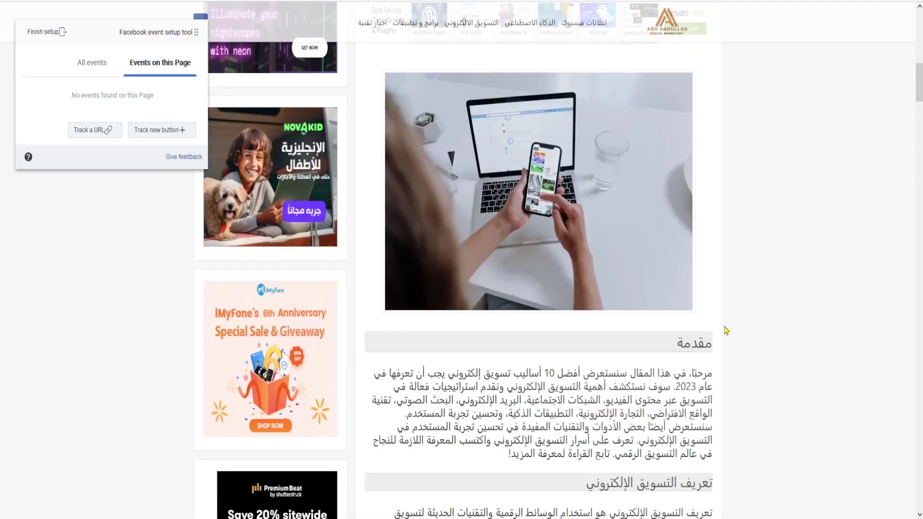
scroll(733, 339, "up", 12)
scroll(736, 342, "down", 3)
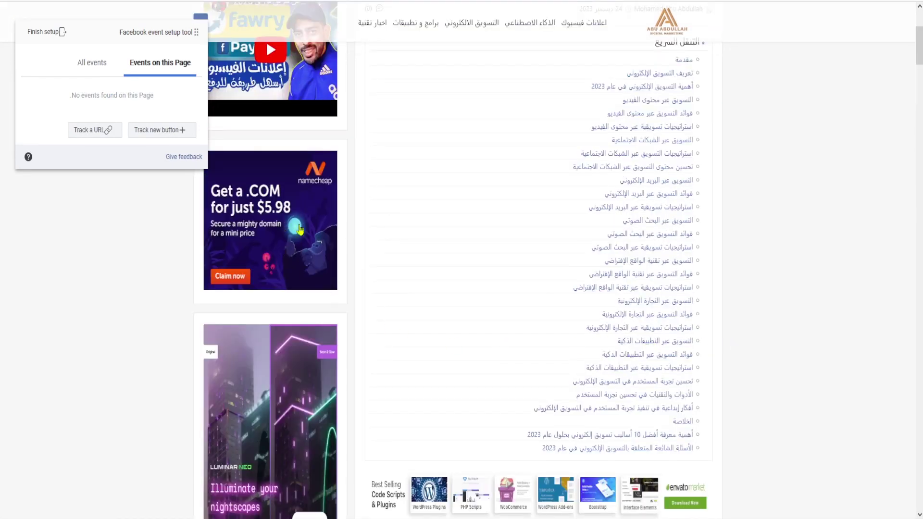
Step: Start tracking a new button on the article page and choose the Namecheap "Get a .COM for just $5.98" banner
left_click(172, 136)
scroll(635, 281, "down", 10)
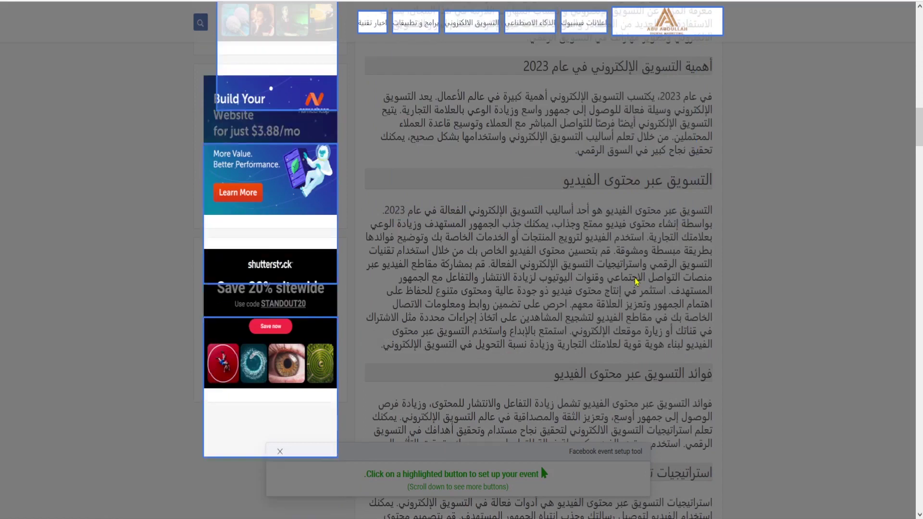
scroll(529, 313, "up", 10)
scroll(458, 344, "down", 2)
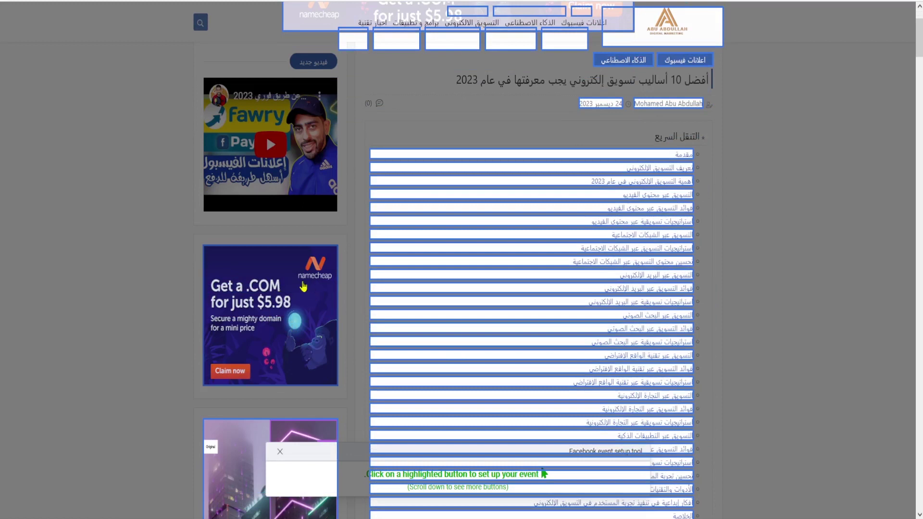
left_click(287, 310)
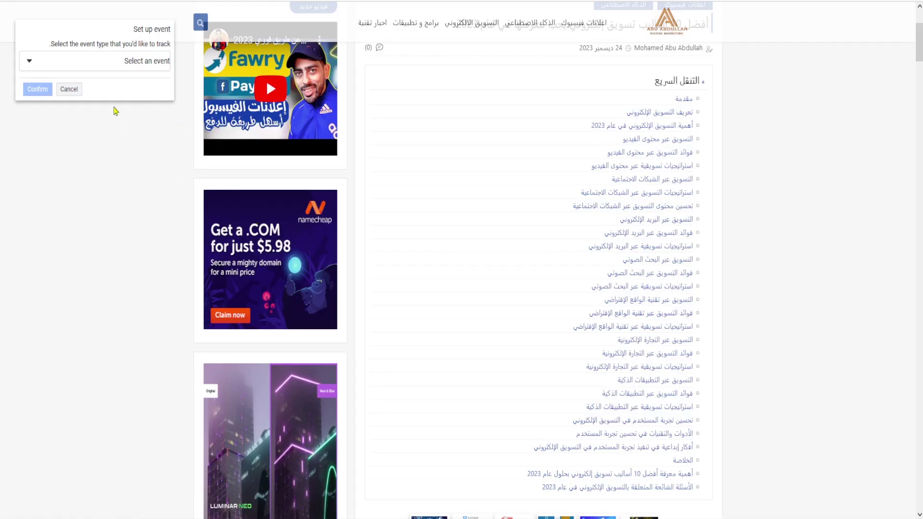
Step: Set the banner's event type to View content without including a value, and confirm the event
left_click(102, 67)
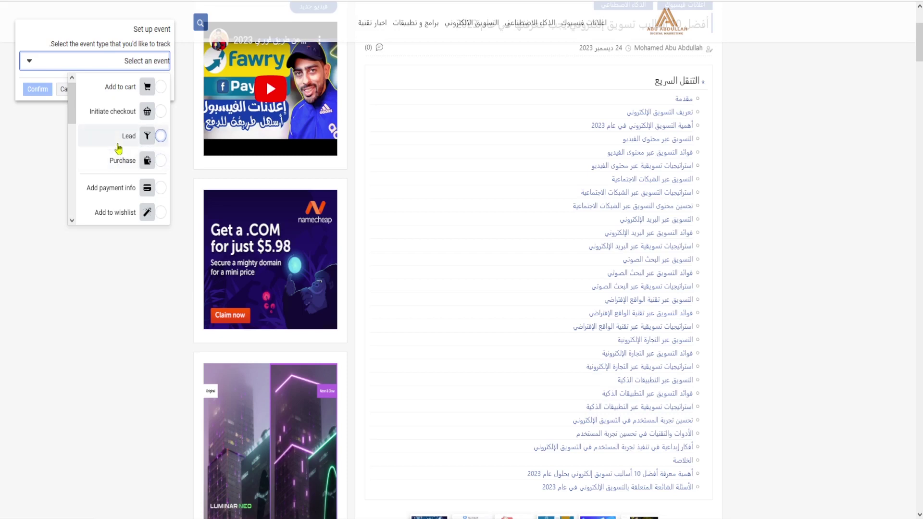
scroll(119, 147, "down", 2)
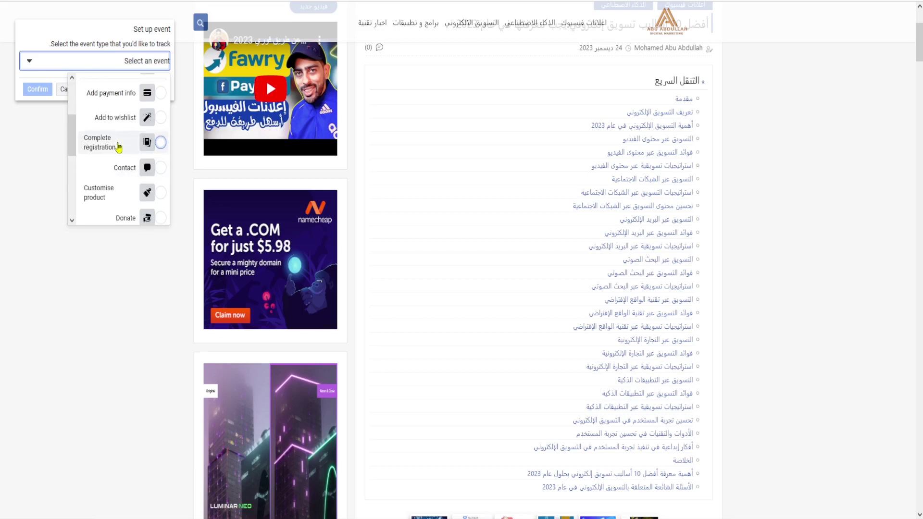
scroll(118, 146, "down", 2)
scroll(120, 172, "down", 2)
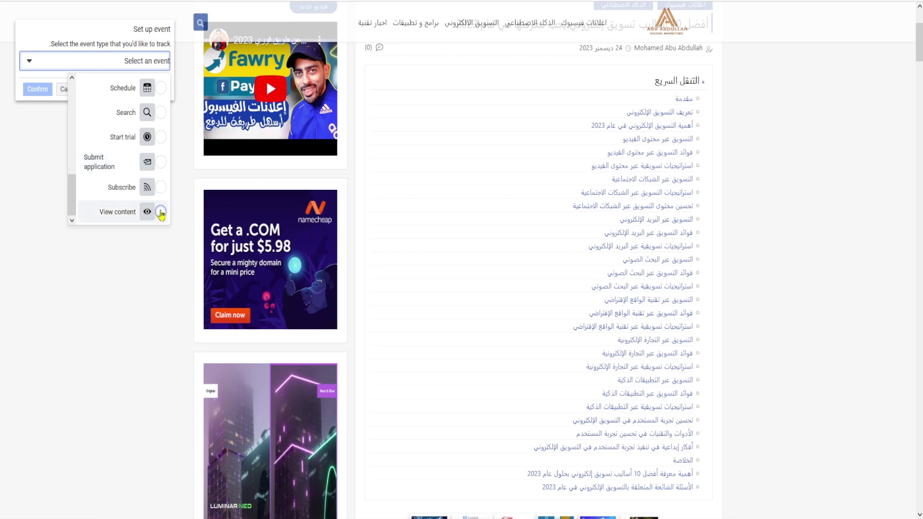
left_click(118, 213)
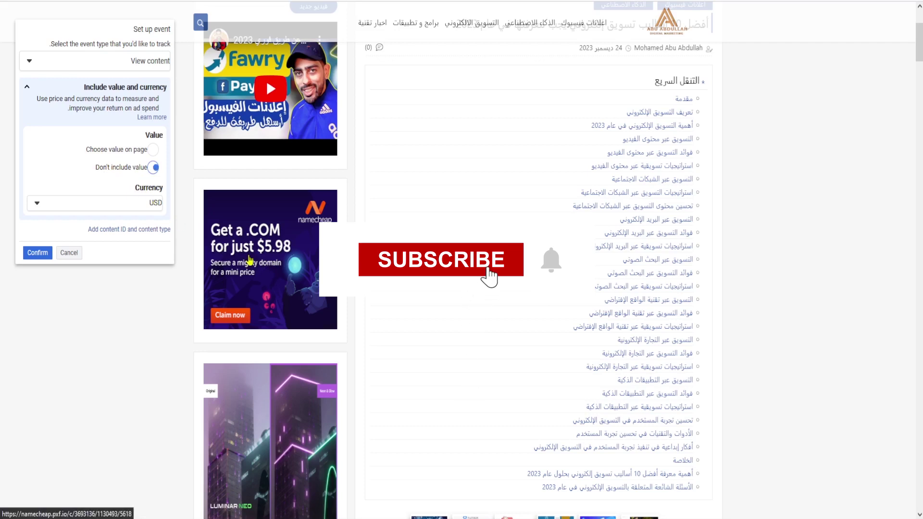
left_click(37, 253)
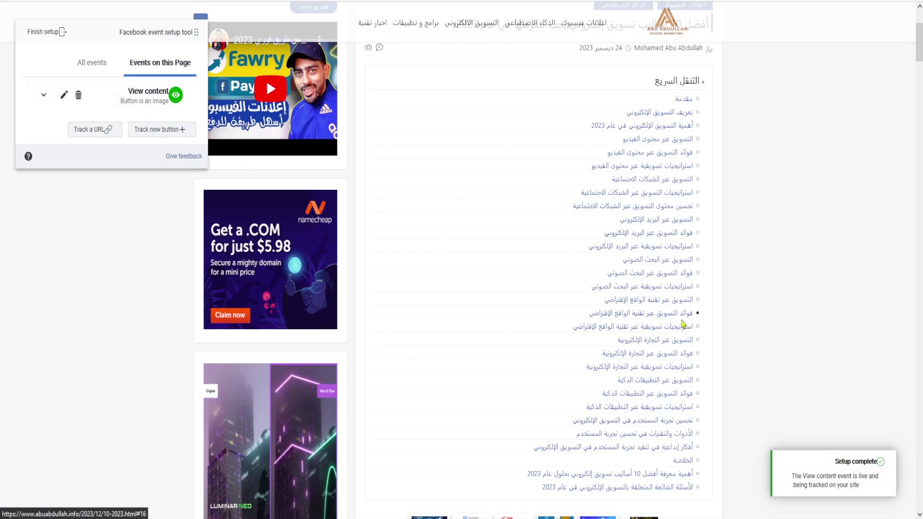
Step: Return to the blog's home page and open the AI voice-changer article from the برامج و تطبيقات section
scroll(716, 319, "down", 10)
scroll(716, 319, "down", 2)
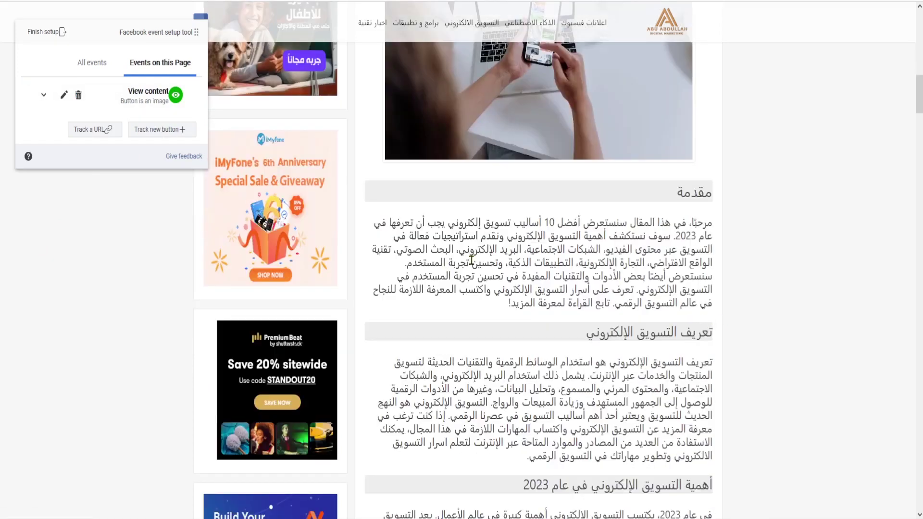
scroll(471, 259, "down", 20)
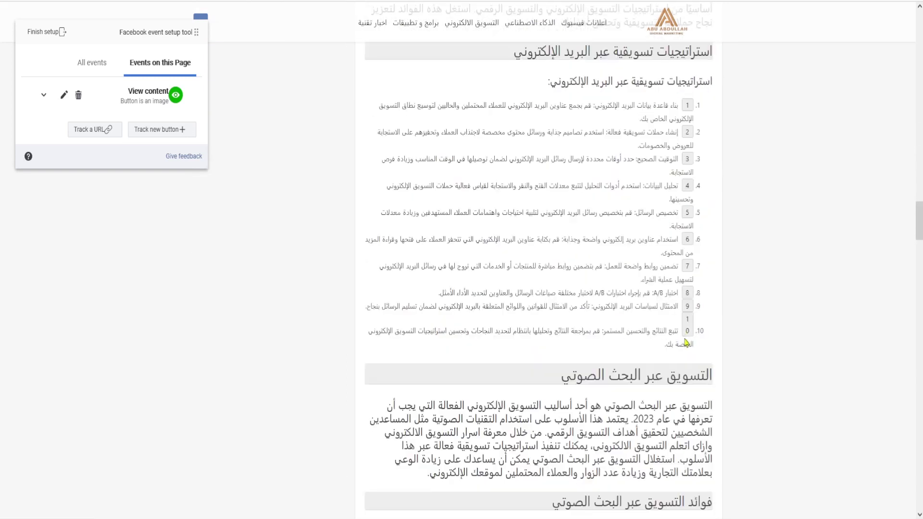
scroll(686, 342, "down", 10)
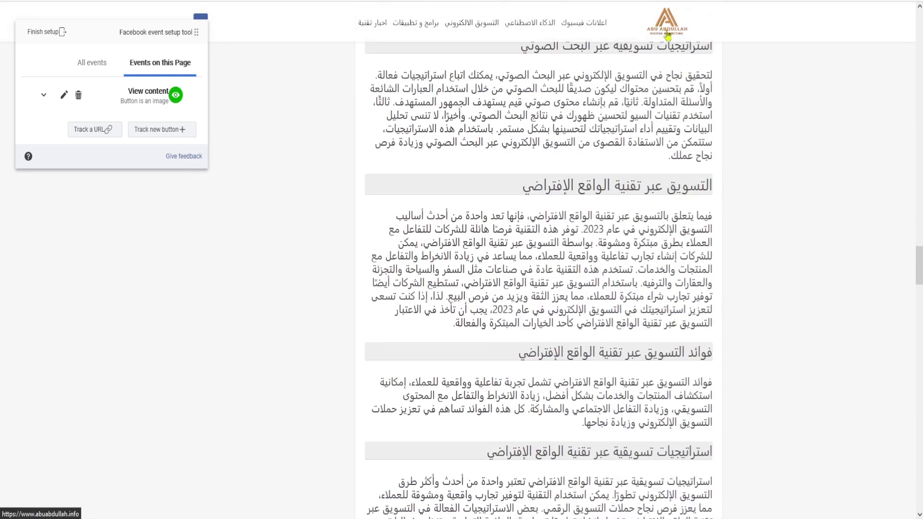
left_click(666, 24)
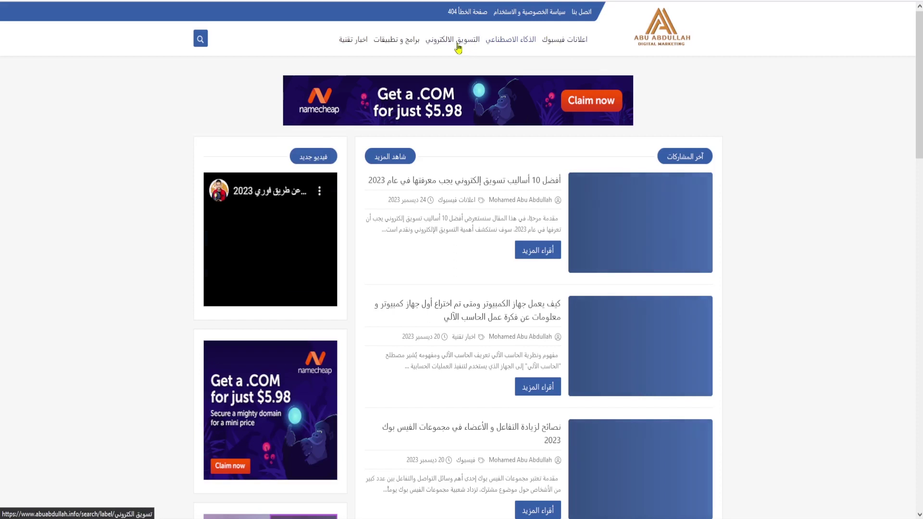
left_click(402, 41)
scroll(733, 262, "down", 2)
left_click(633, 240)
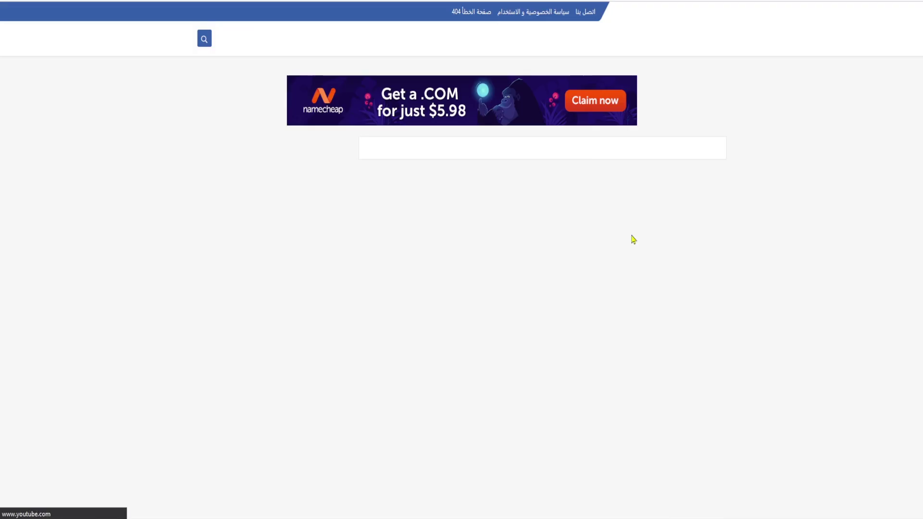
Step: Find the highlighted download link "تحميل البرنامج من هنا" above the article's introduction and choose it as a new tracked button
scroll(672, 252, "down", 5)
scroll(731, 254, "down", 4)
scroll(732, 253, "down", 2)
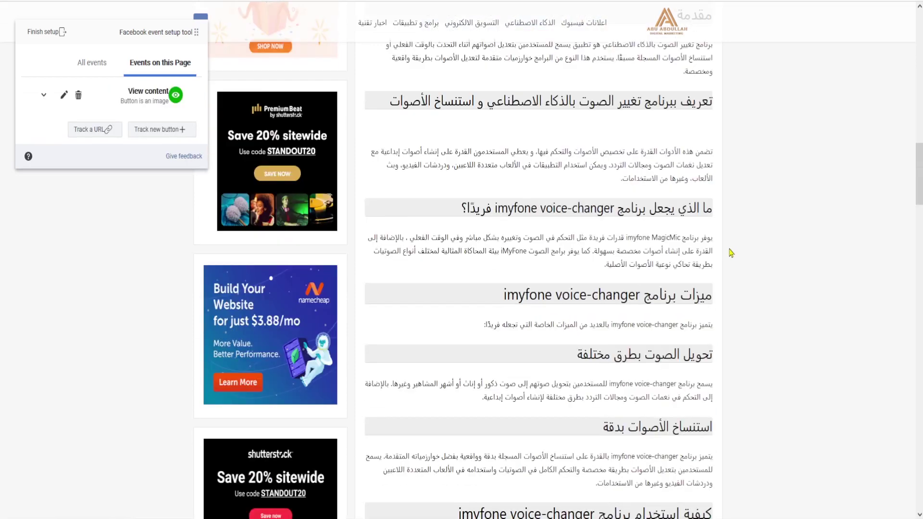
scroll(723, 253, "down", 12)
scroll(722, 252, "down", 8)
scroll(721, 251, "up", 20)
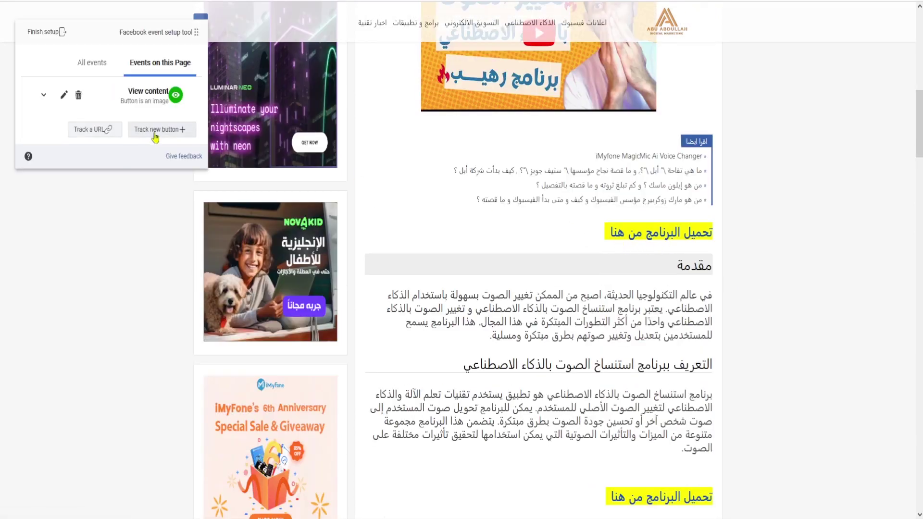
left_click(154, 137)
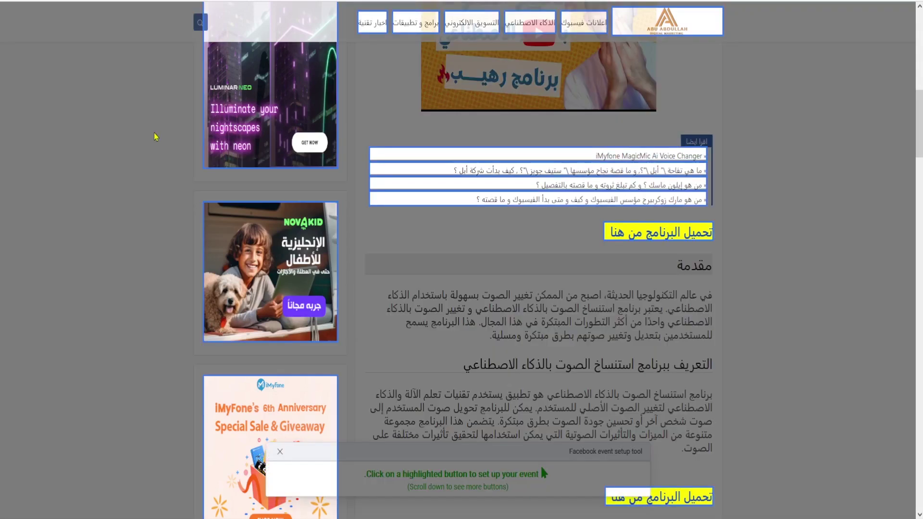
left_click(674, 234)
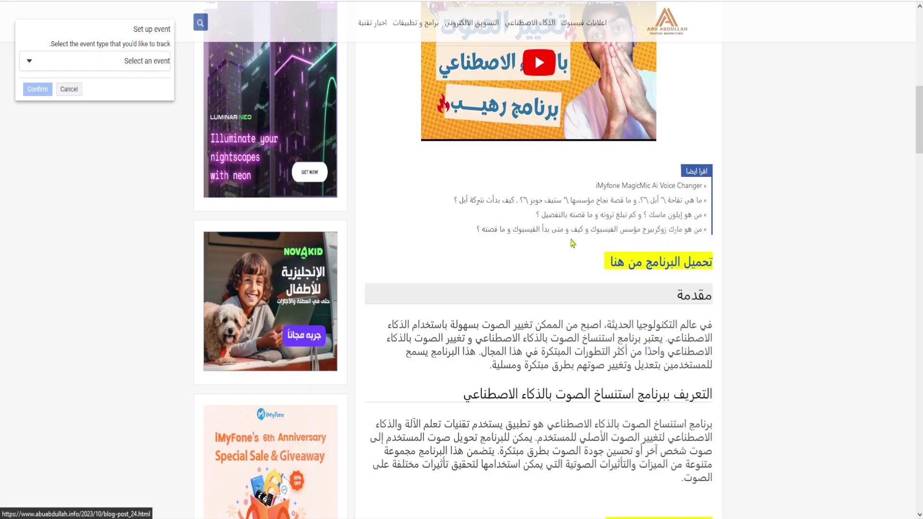
Step: Set the download link's event type to Lead without including a value, and confirm the event
left_click(123, 62)
left_click(126, 137)
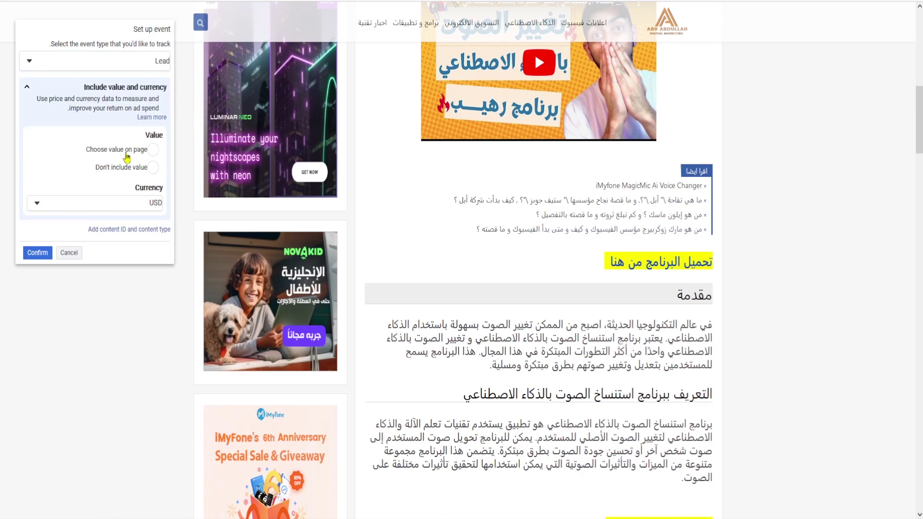
scroll(152, 171, "down", 15)
left_click(152, 168)
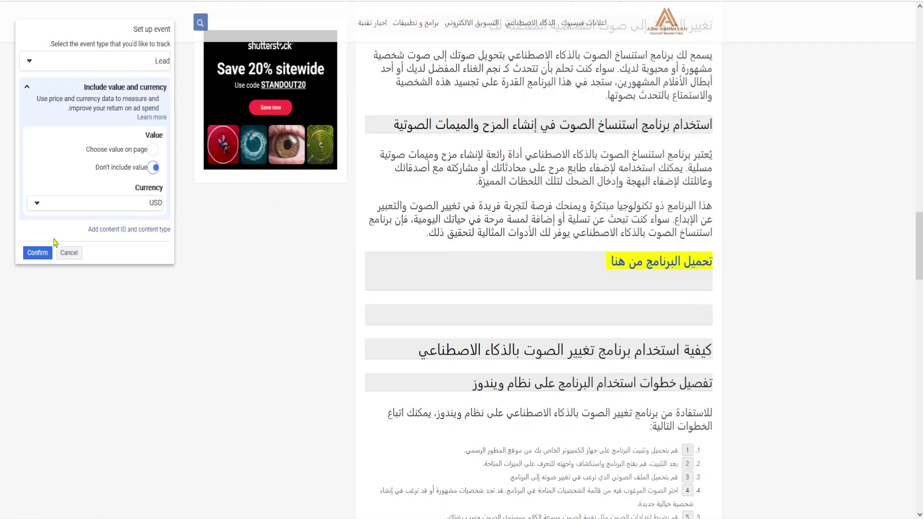
left_click(39, 253)
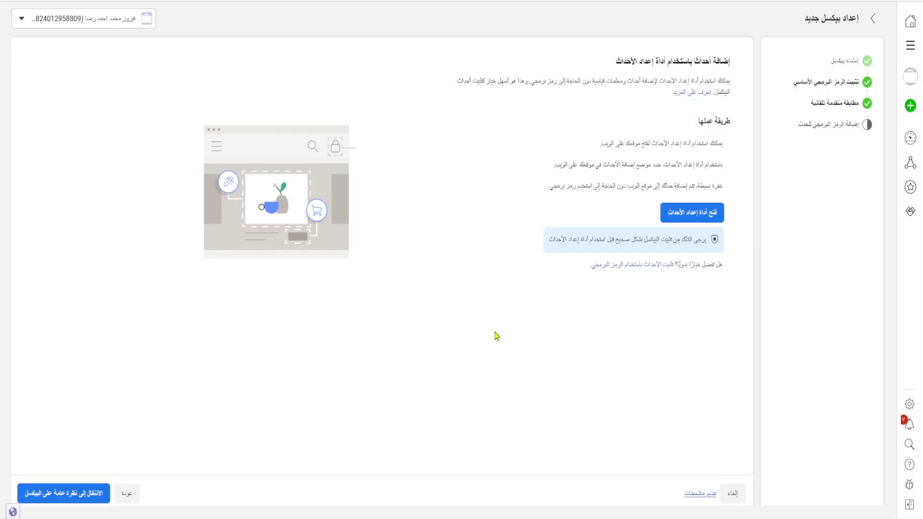
Step: Back in Events Manager, leave the pixel setup for the data source and check its history and overview event activity
left_click(84, 497)
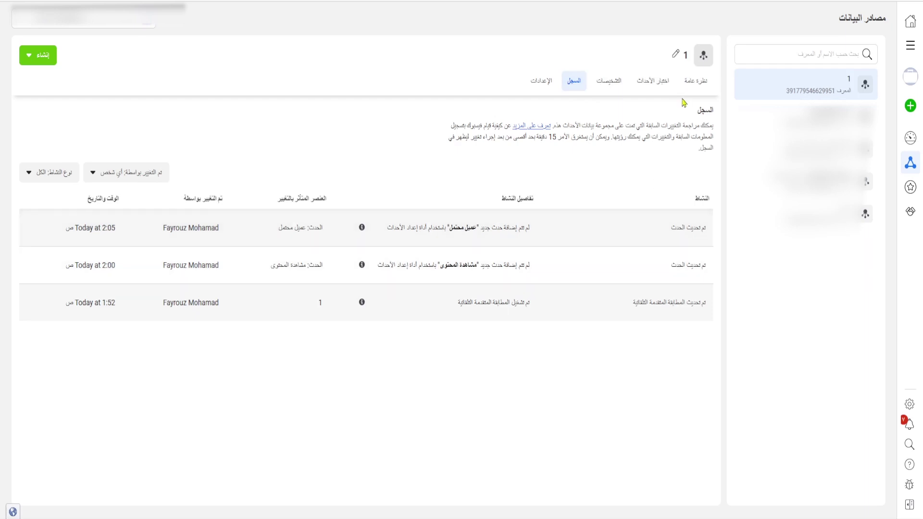
left_click(696, 86)
scroll(598, 250, "down", 2)
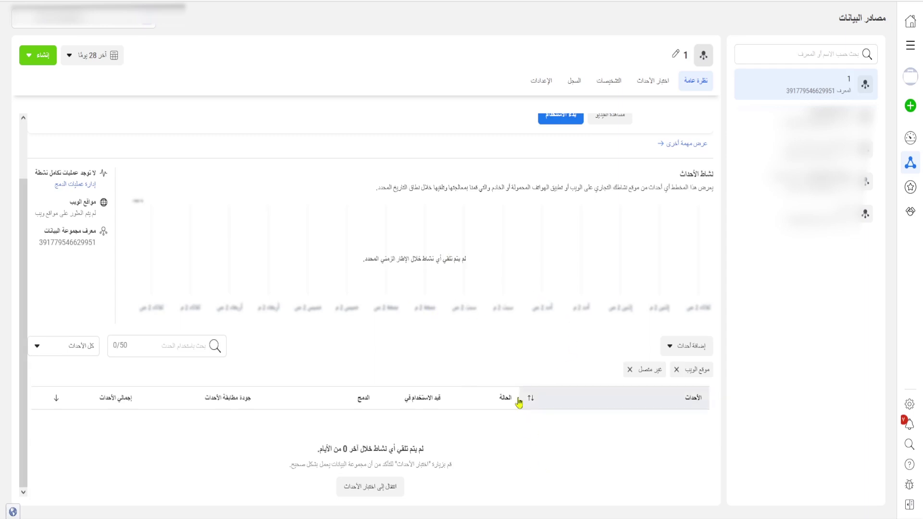
scroll(518, 399, "up", 2)
Step: Check the pixel's Test Events page and go back over the overview's activity chart and events list
left_click(653, 80)
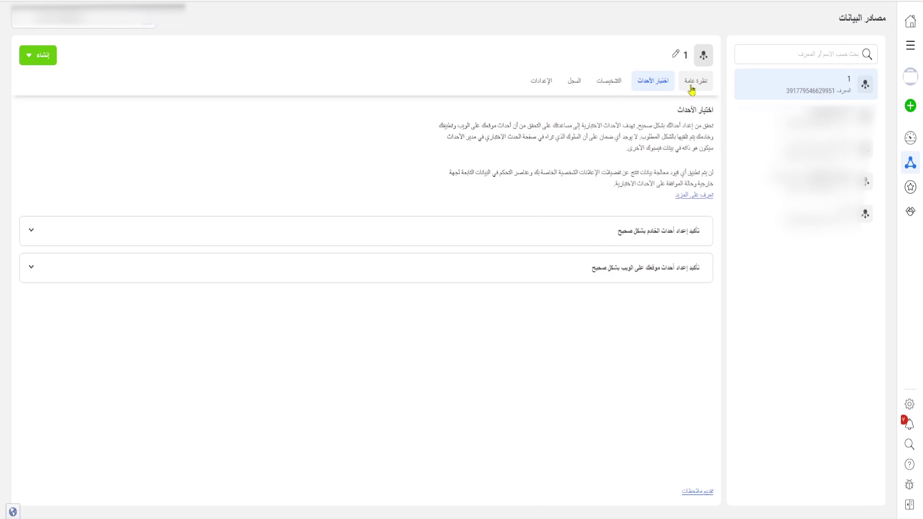
left_click(691, 87)
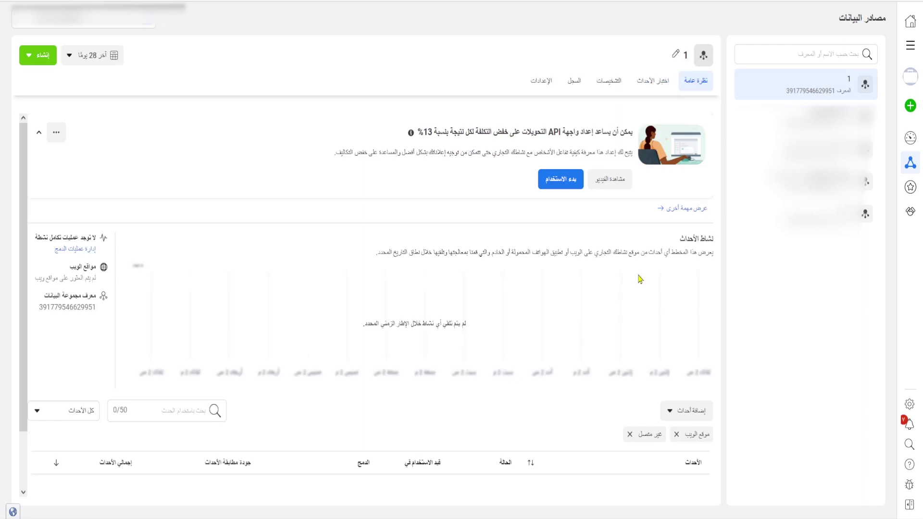
scroll(543, 288, "down", 1)
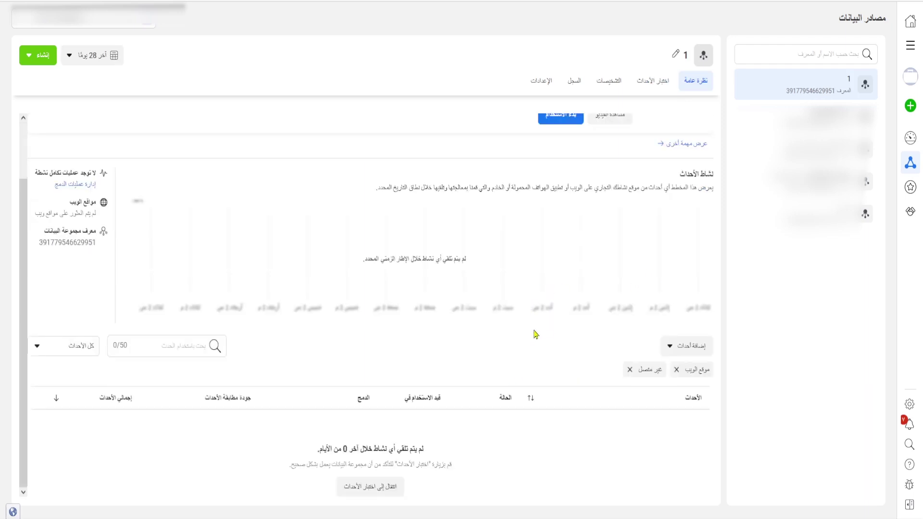
scroll(533, 346, "up", 1)
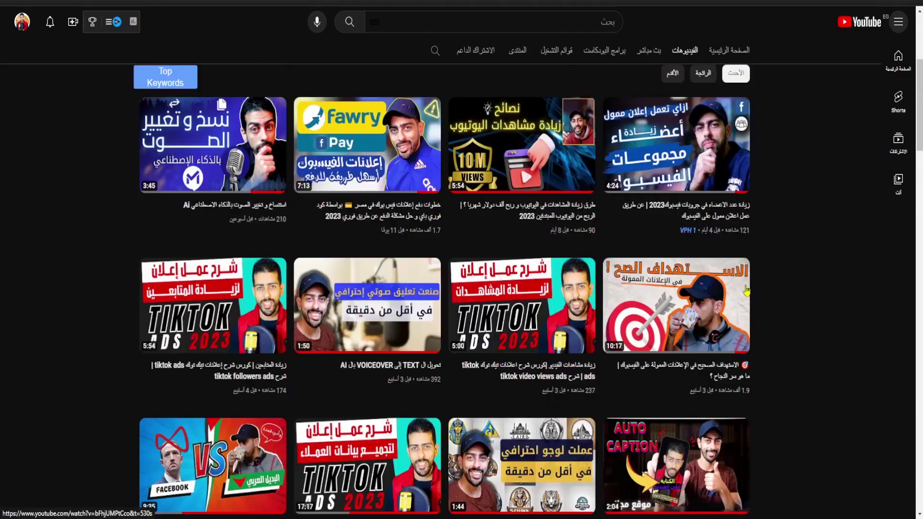
Step: Switch to the YouTube channel and look through its uploaded videos
scroll(744, 298, "down", 15)
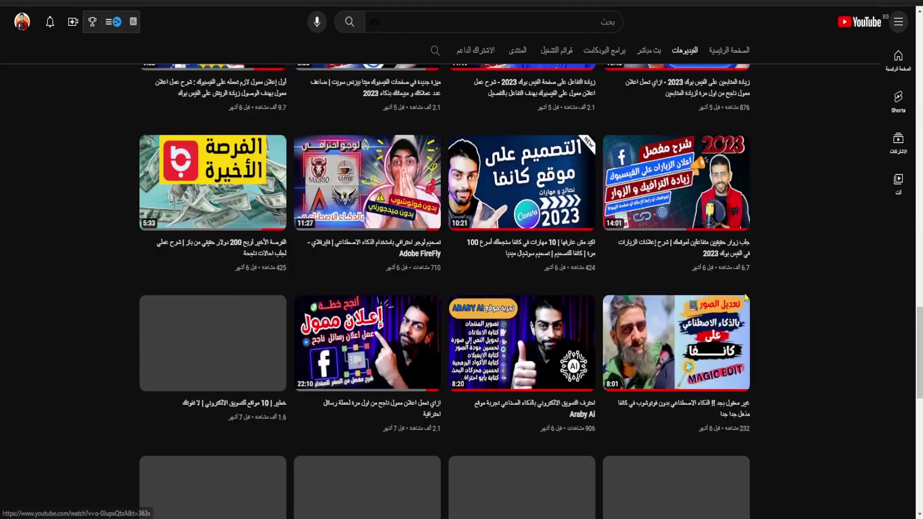
scroll(745, 298, "down", 10)
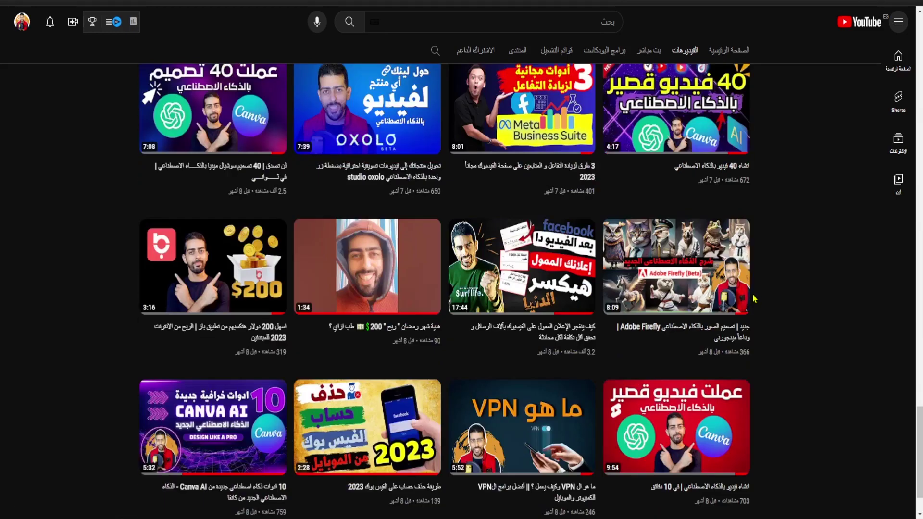
scroll(752, 299, "up", 5)
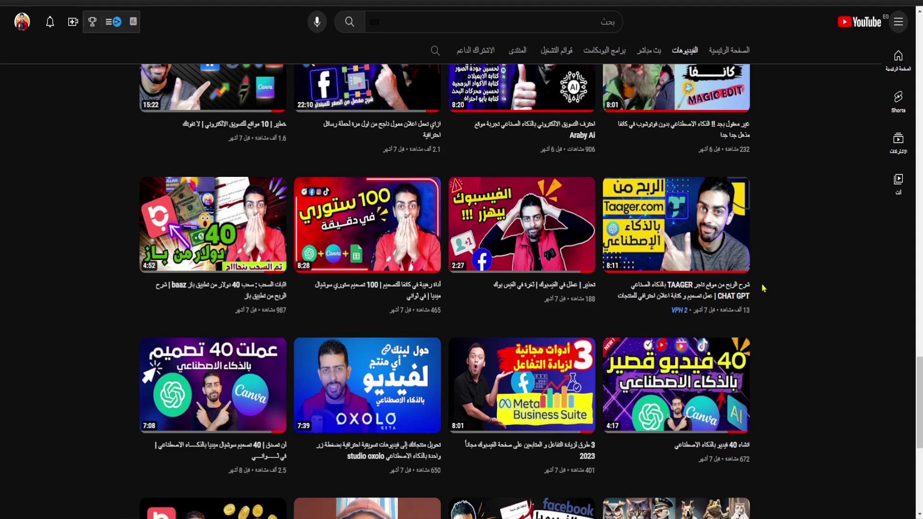
scroll(759, 278, "up", 15)
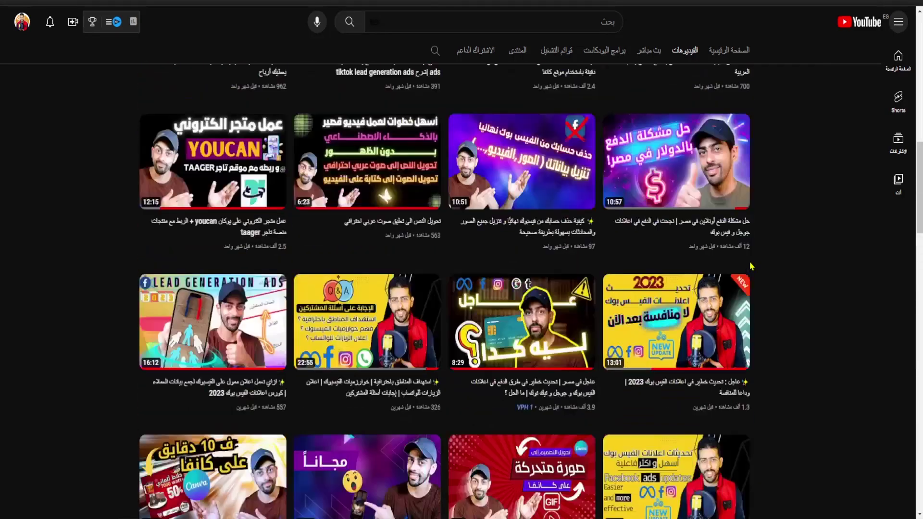
scroll(751, 266, "up", 15)
Step: Open the channel's playlists and look through them
left_click(556, 287)
scroll(742, 353, "down", 3)
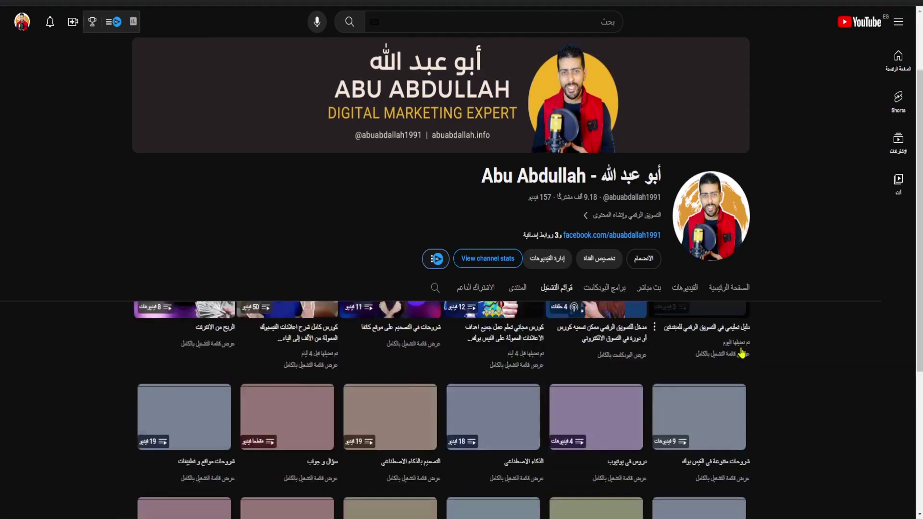
scroll(753, 313, "down", 5)
scroll(760, 334, "up", 4)
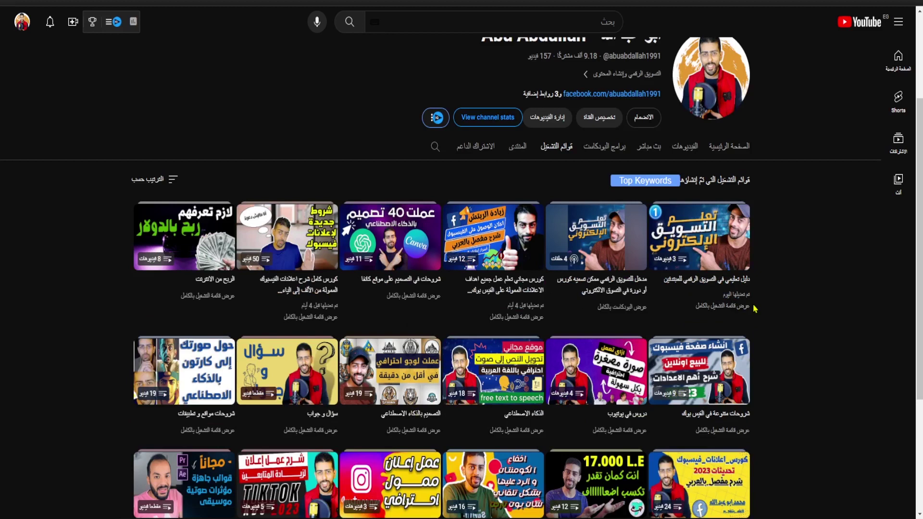
scroll(754, 308, "up", 2)
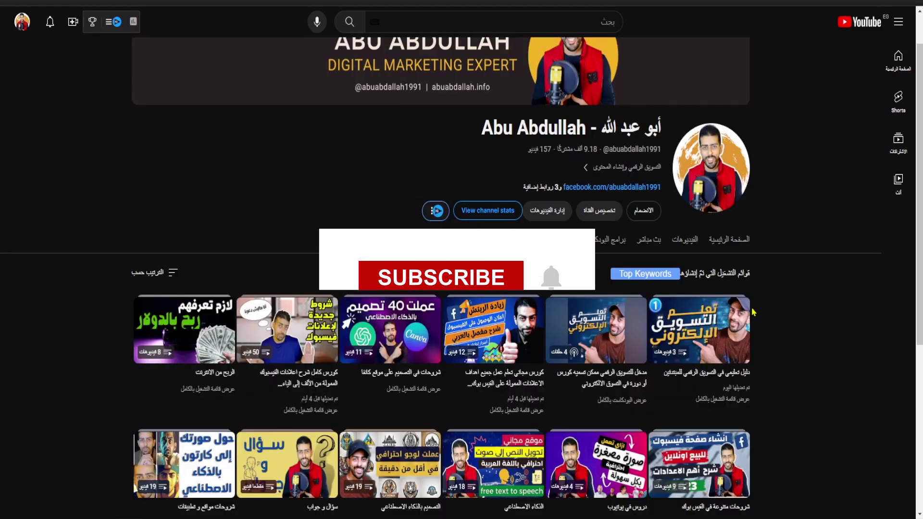